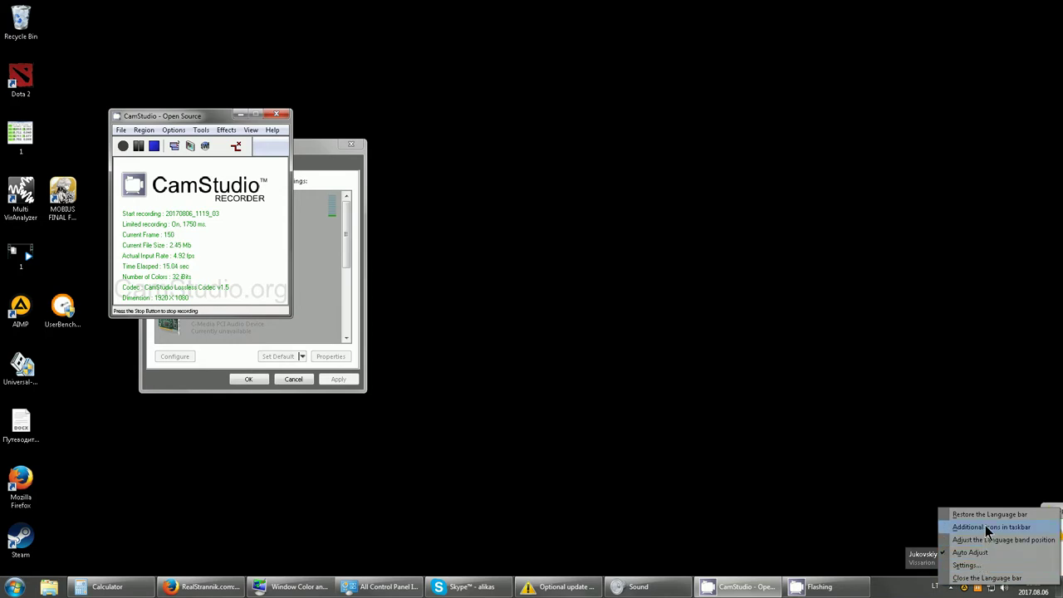
- Open the input language settings, remove Russian (Russia) from the installed services, and apply the change
click(965, 564)
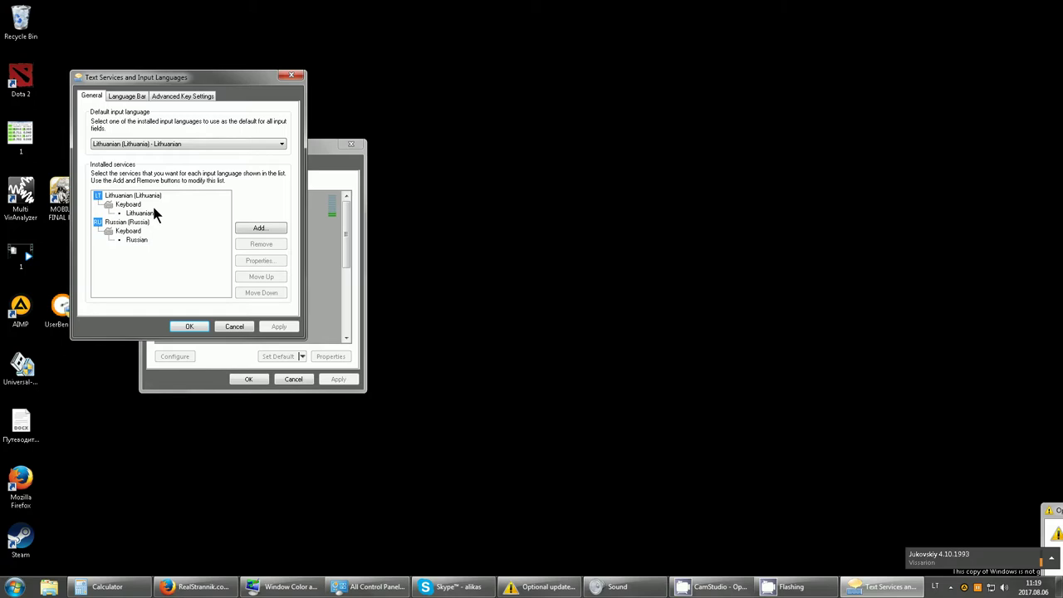
click(130, 198)
click(119, 222)
click(127, 199)
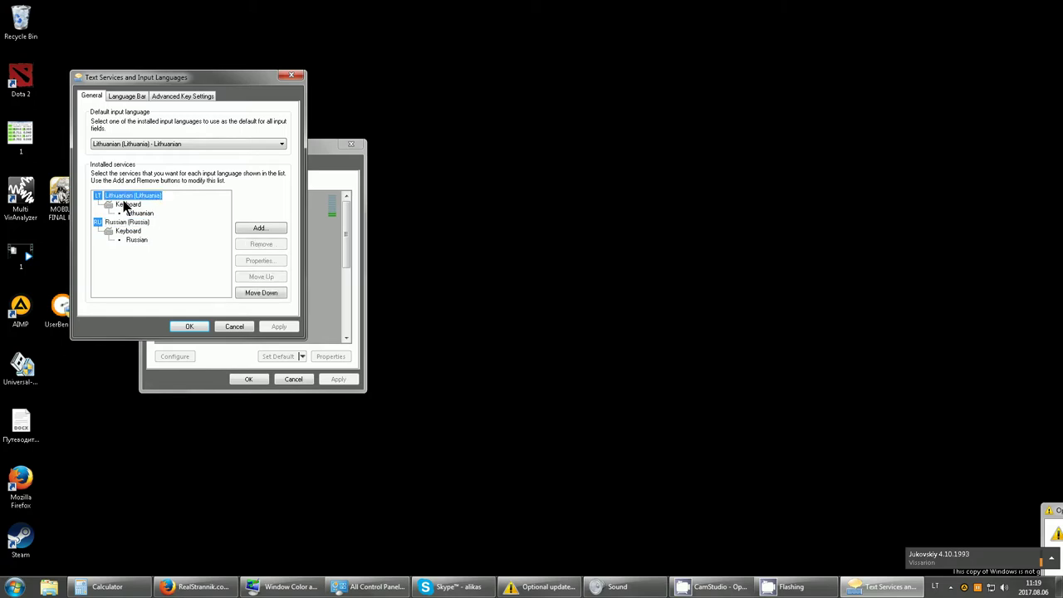
click(121, 222)
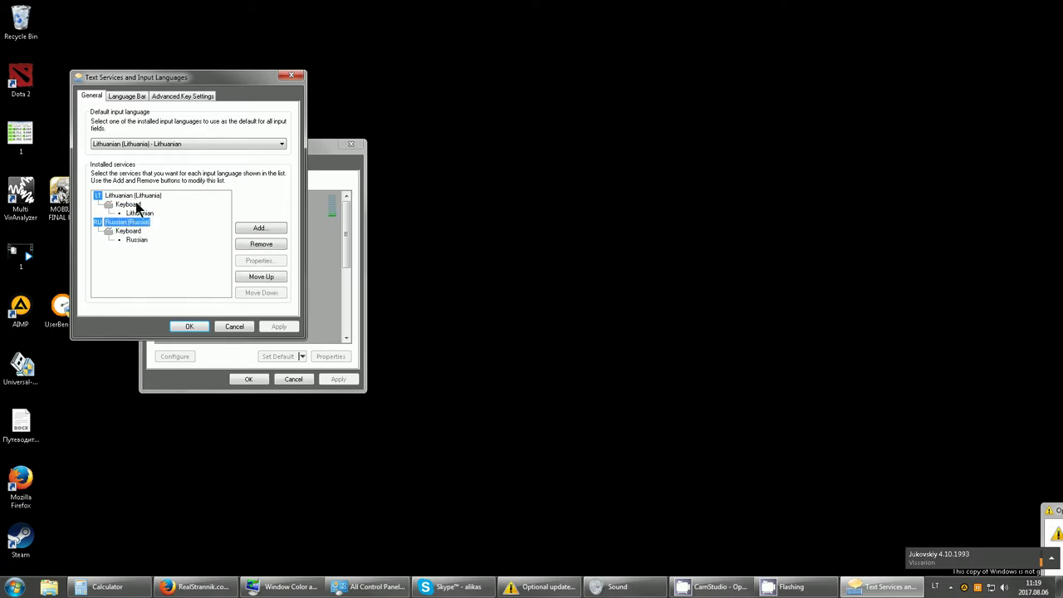
click(243, 246)
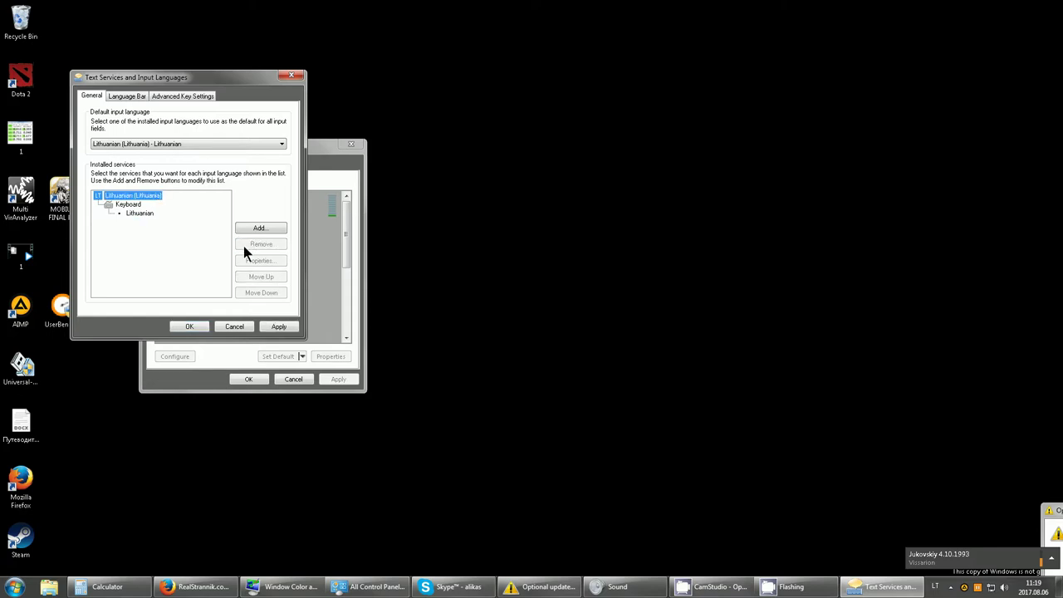
click(279, 326)
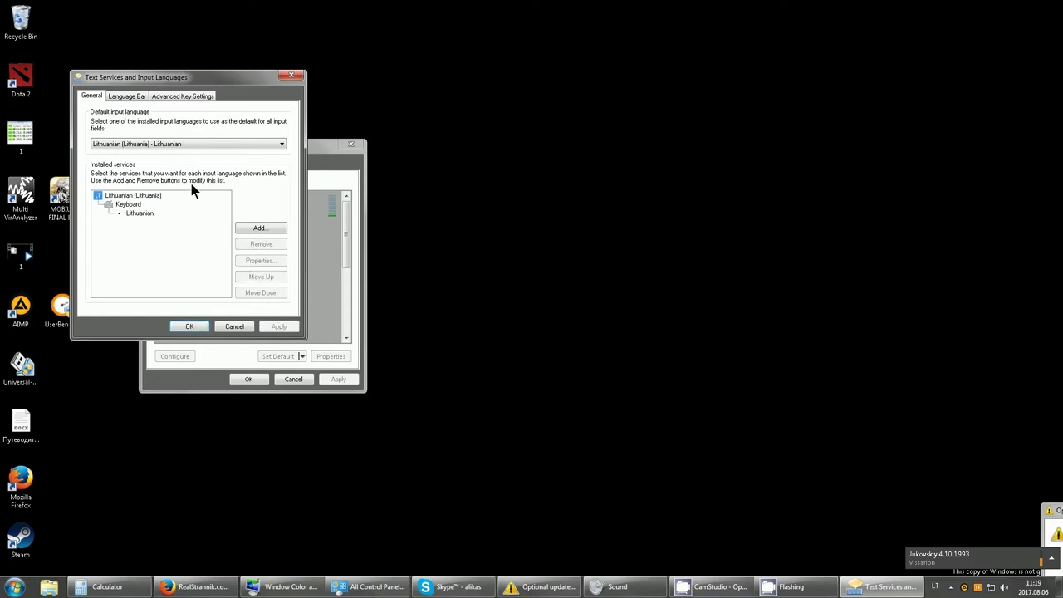
- Add the Russian keyboard under Russian (Russia) as an input language, save the settings, and check the language list
click(256, 228)
click(108, 197)
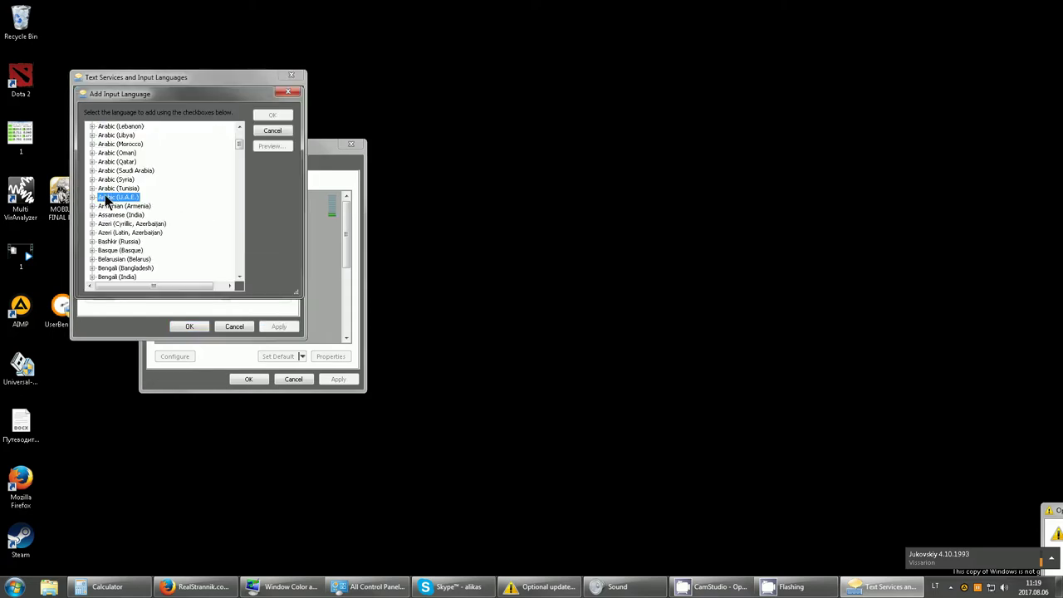
key(Down)
key(Down)
key(Down)
key(Down)
key(Down)
key(Down)
key(Down)
key(Down)
key(Down)
key(Down)
key(Down)
key(Down)
key(Down)
key(Down)
key(Down)
key(Down)
key(Down)
key(Down)
key(Down)
key(Down)
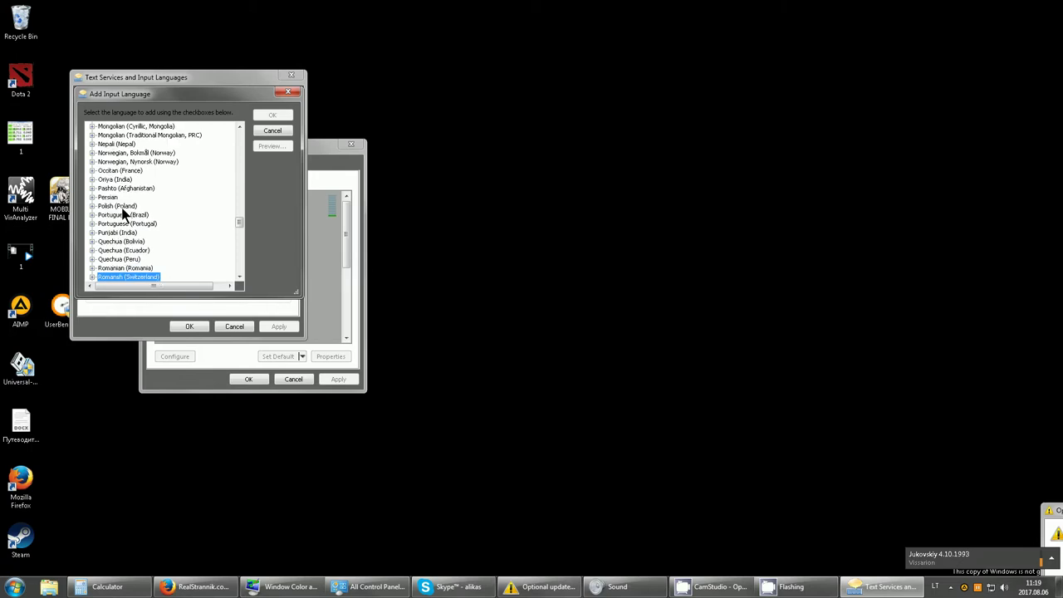
key(Down)
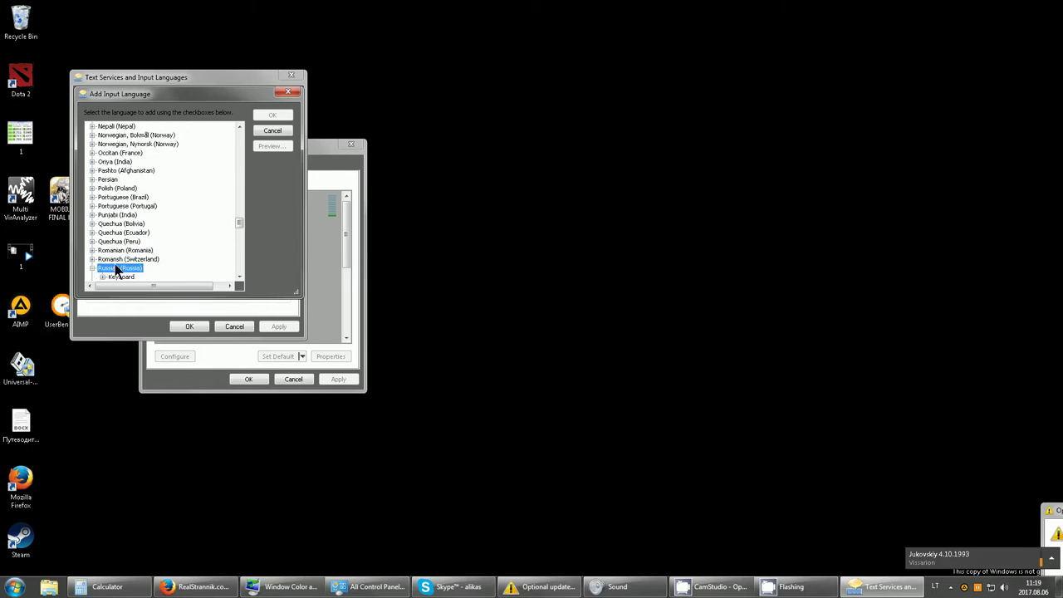
key(Right)
key(Down)
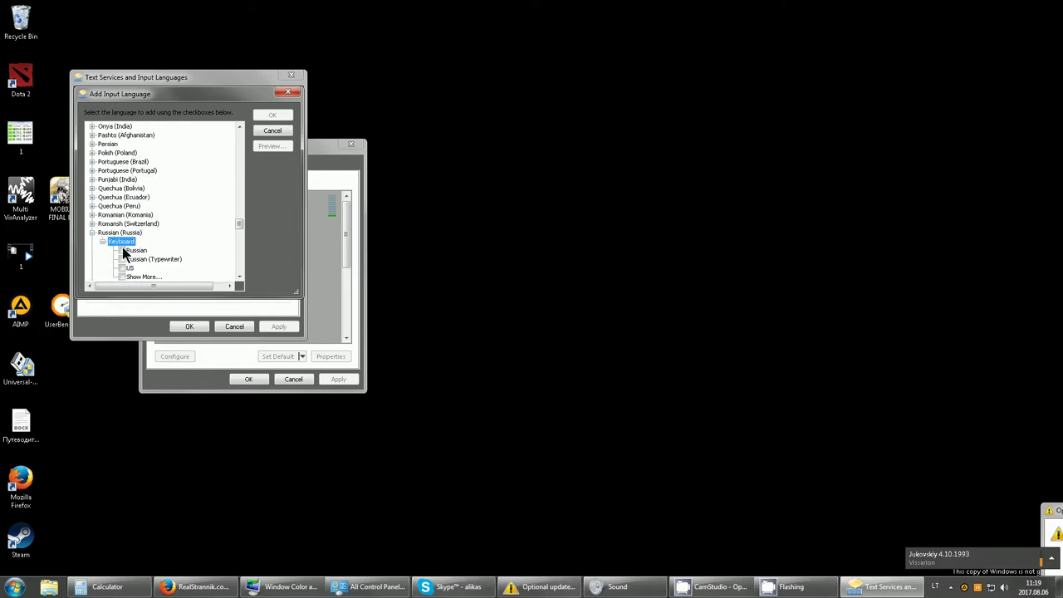
click(122, 248)
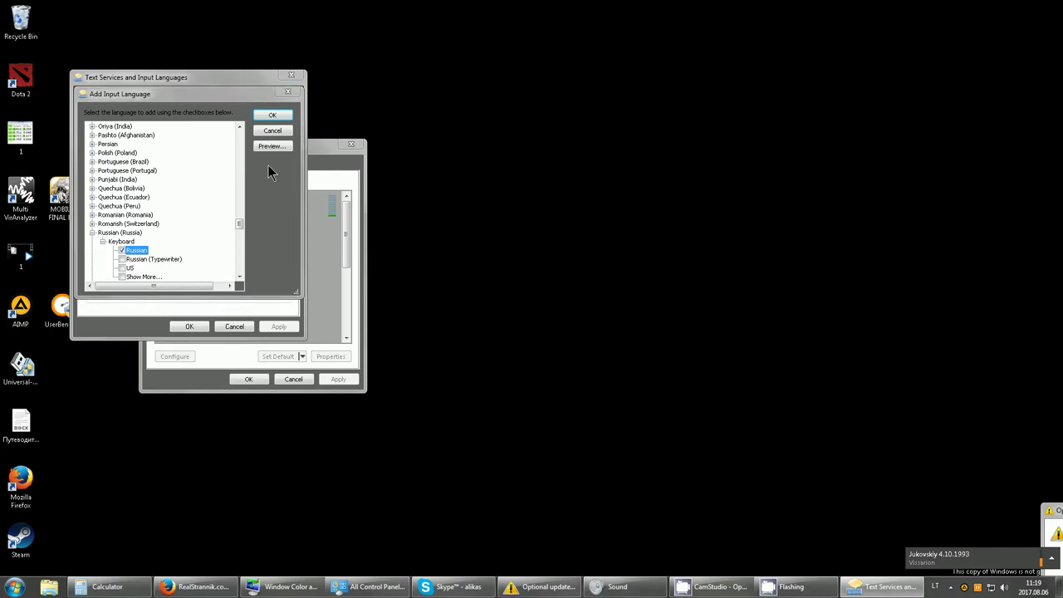
click(272, 115)
click(187, 326)
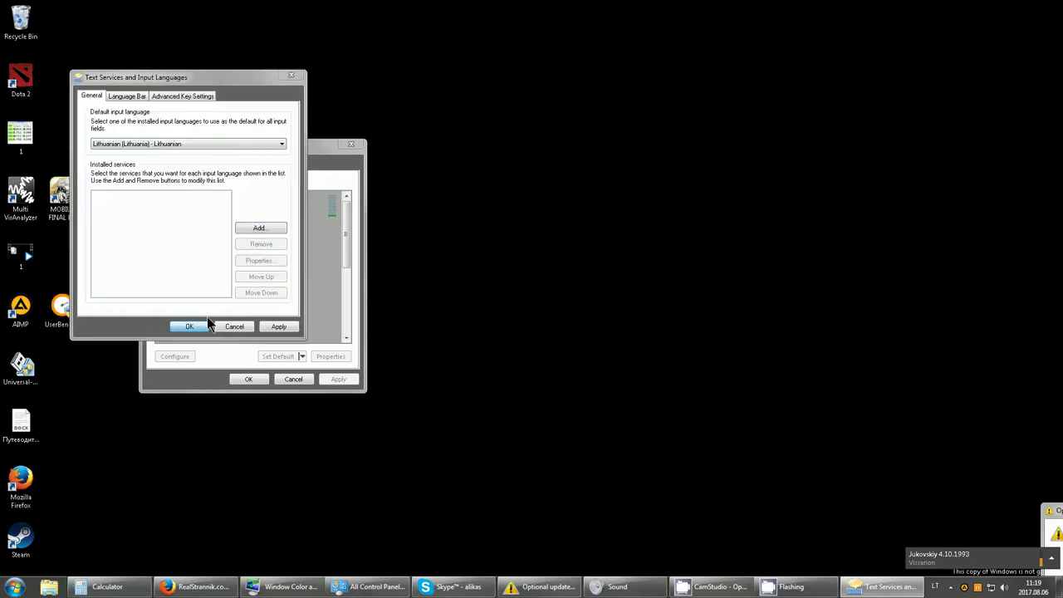
click(936, 587)
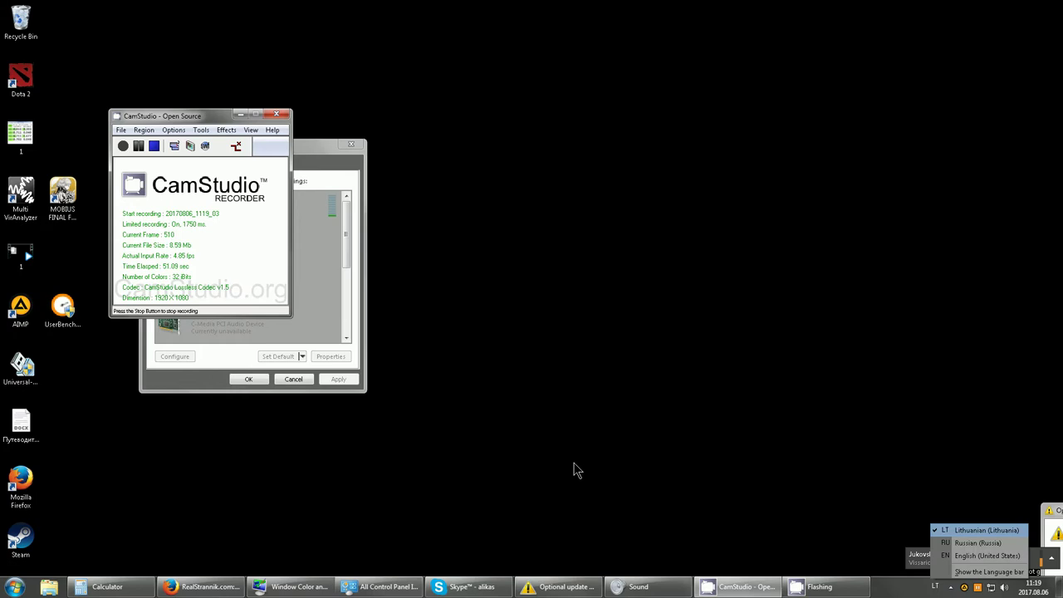
click(440, 510)
- Switch to the Control Panel, search it for "fghfghfgh", and close it
click(386, 586)
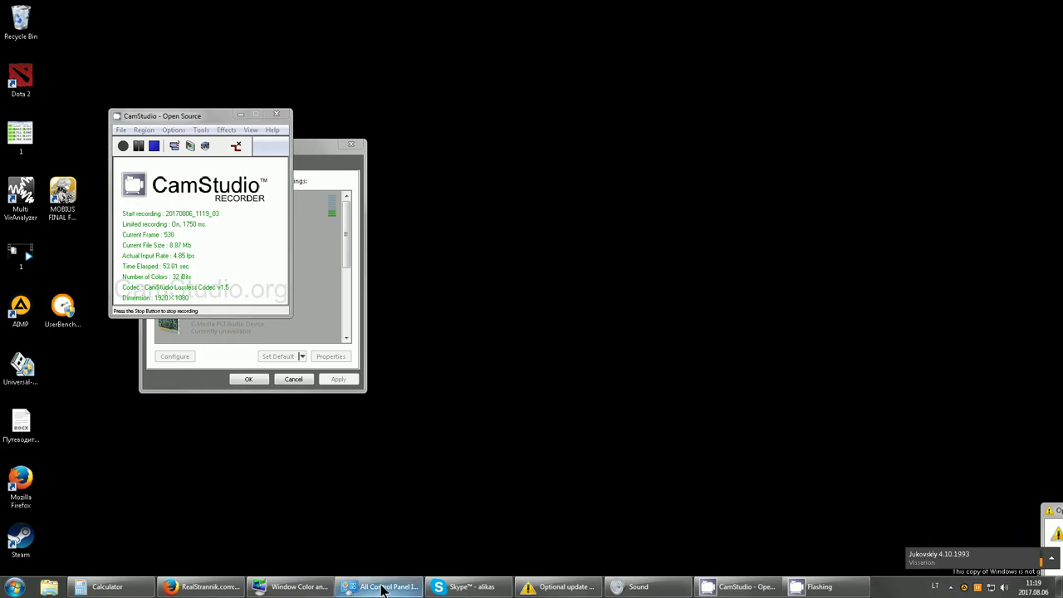
click(963, 20)
text(fgh)
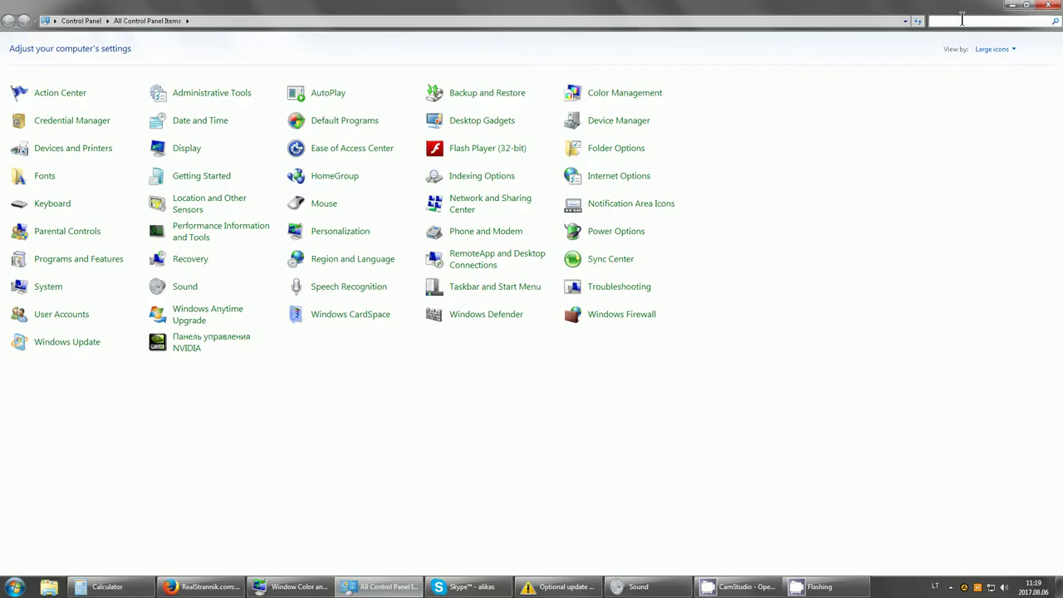
text(fghfgh)
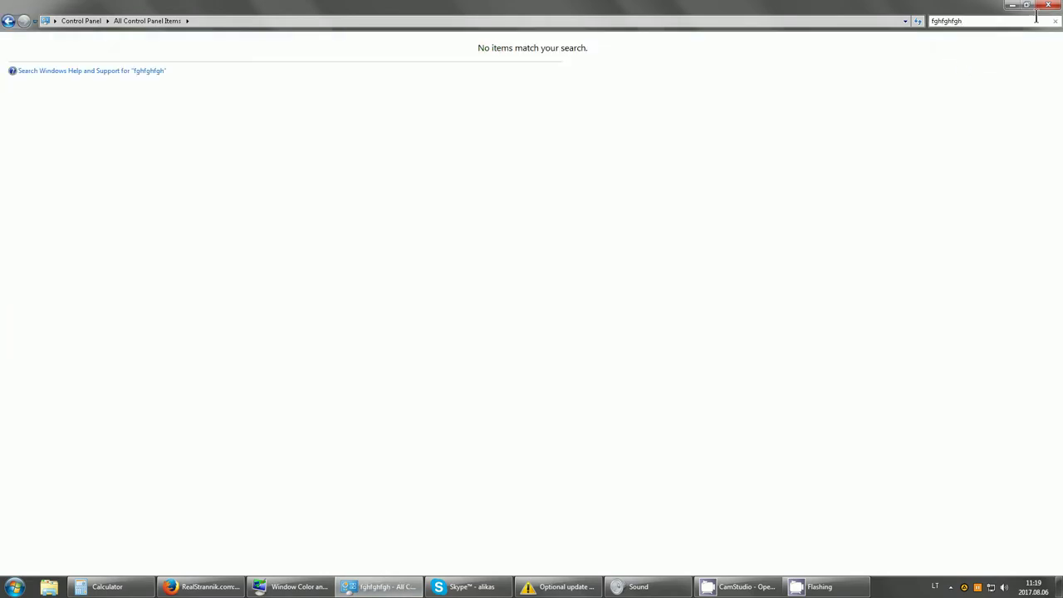
click(1048, 5)
- Reopen the Control Panel, search it for "dfgdfggdfgf", and close it
click(14, 586)
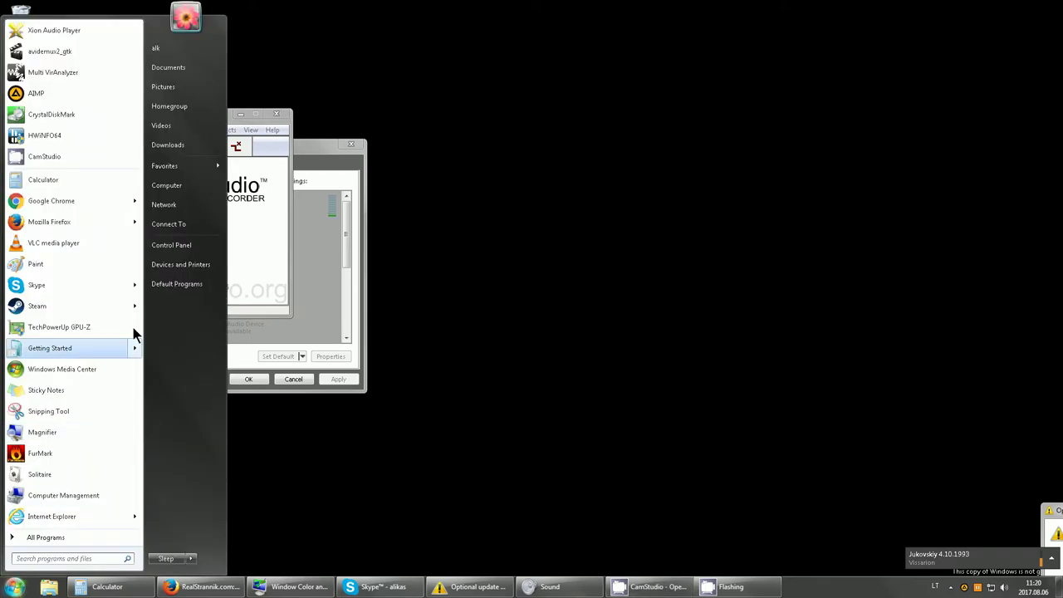
click(175, 245)
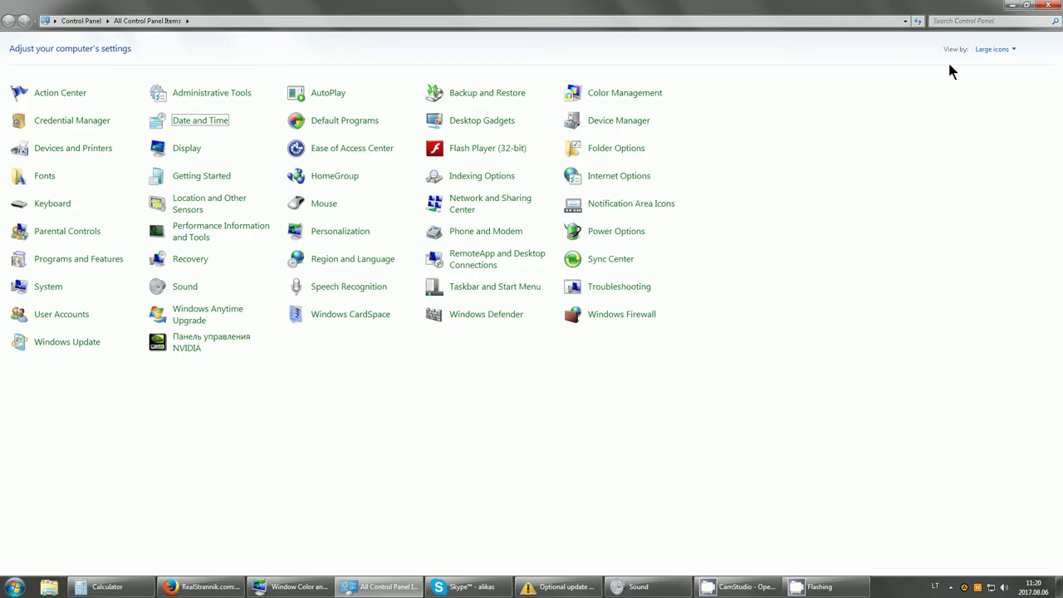
click(963, 21)
text(dfgdfggdf)
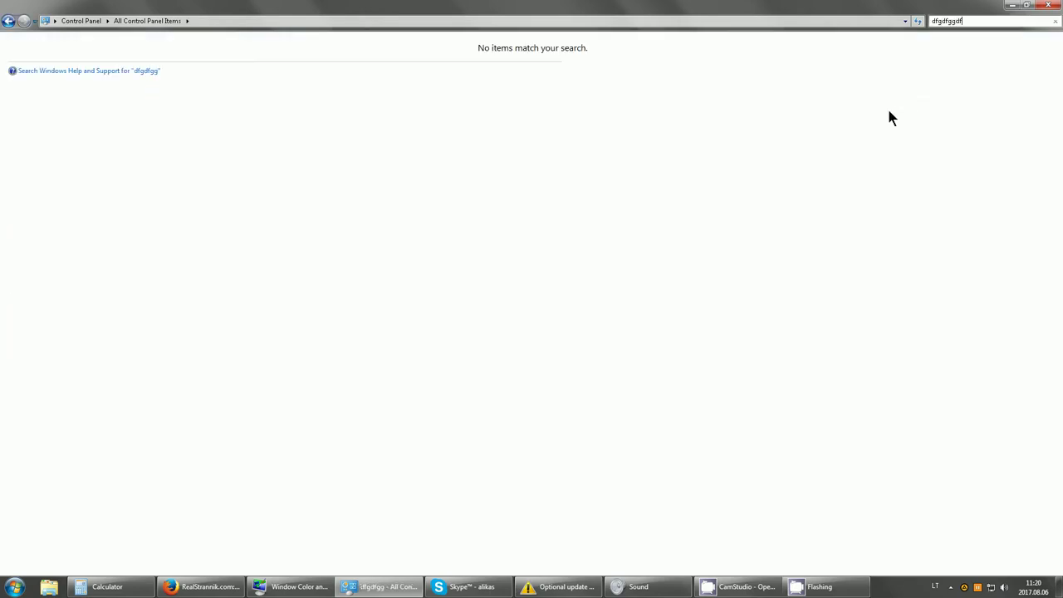
text(gf)
click(1048, 5)
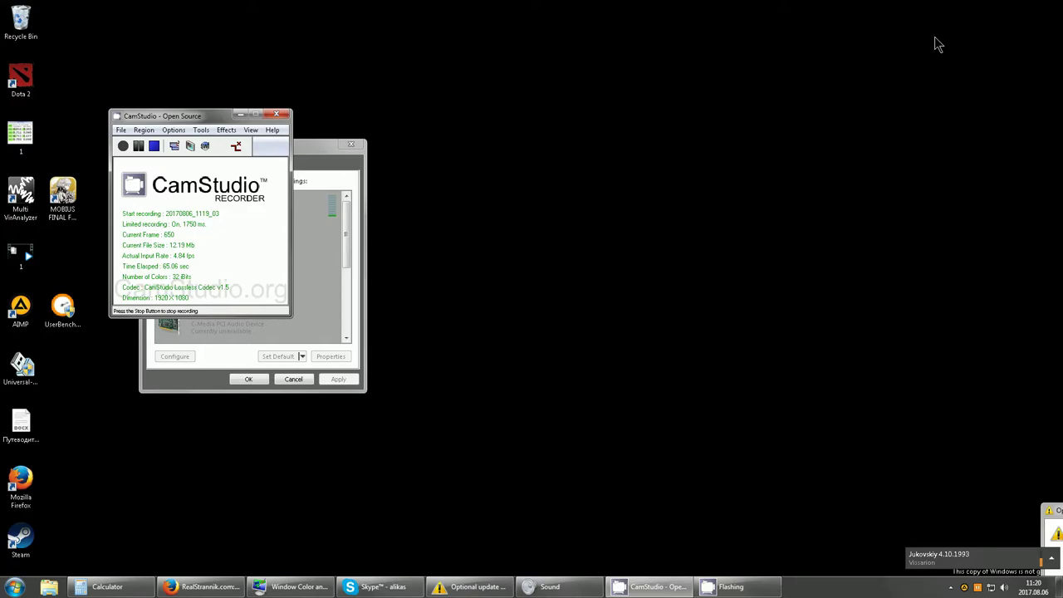
- Reopen the Control Panel and search its items for "ad"
key(super)
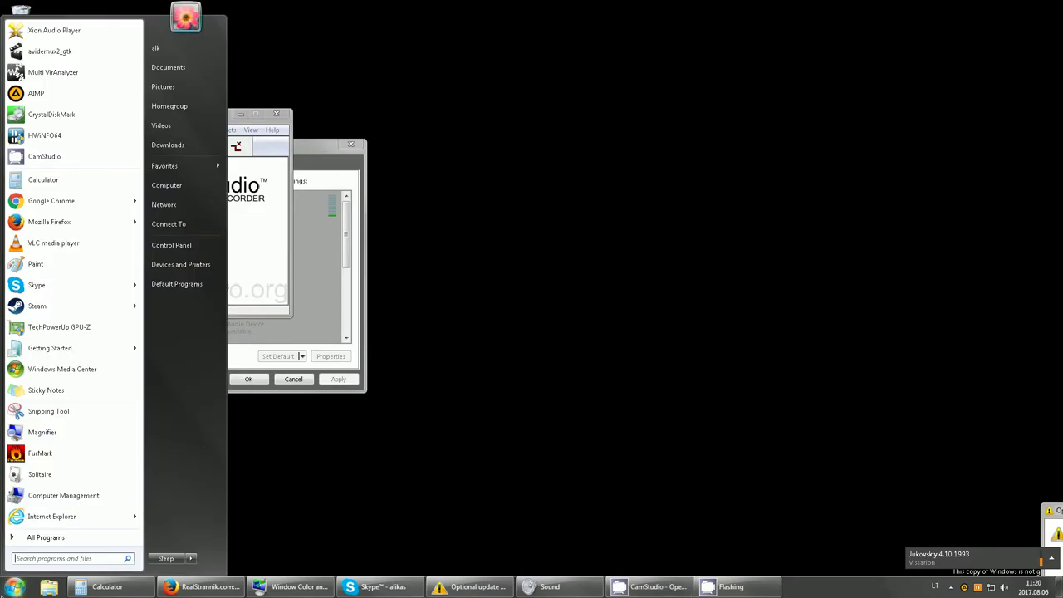
click(176, 244)
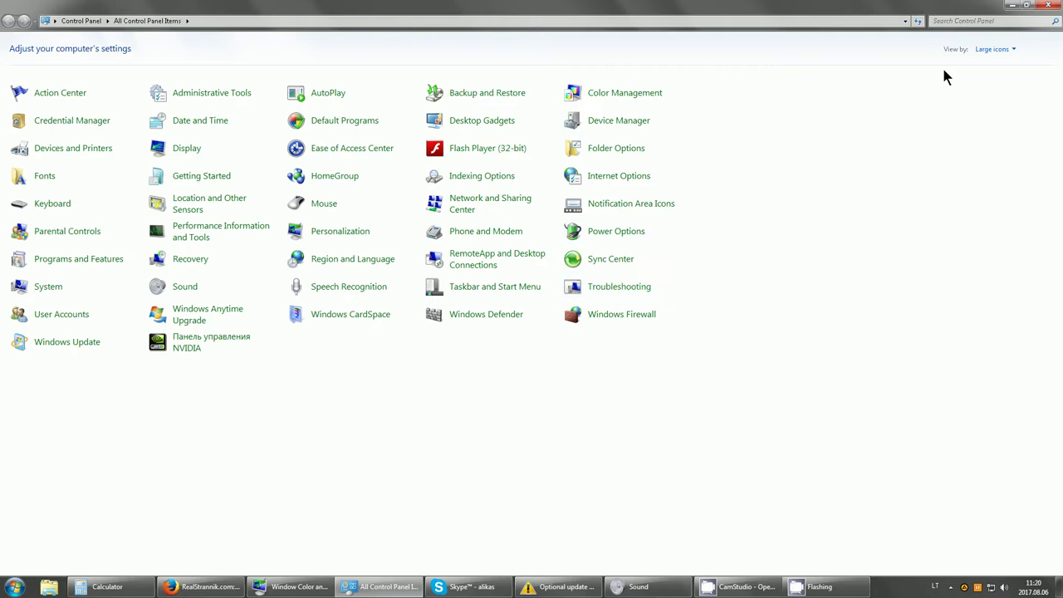
click(949, 20)
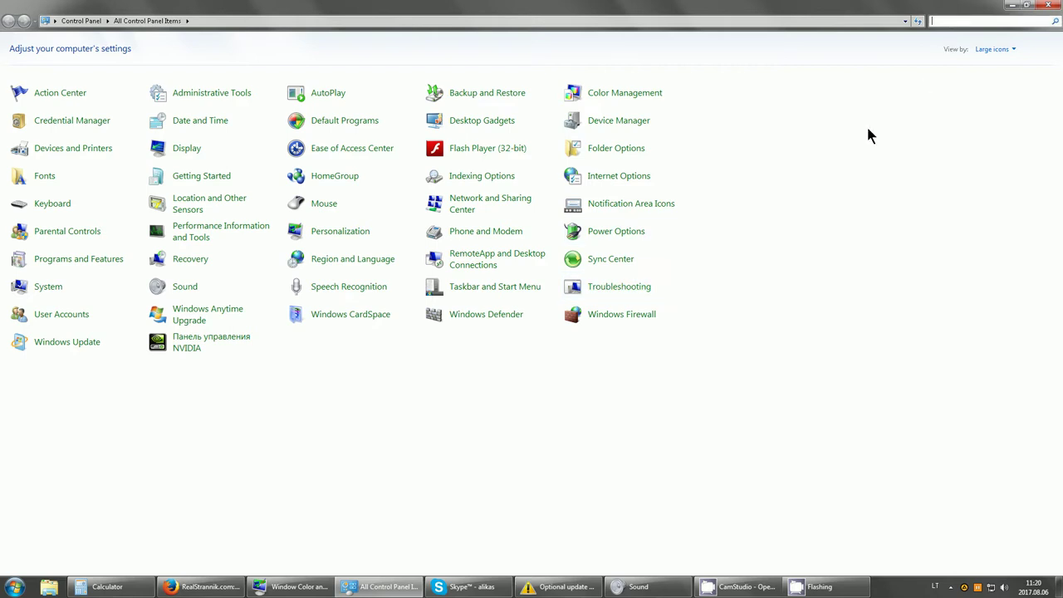
text(ad)
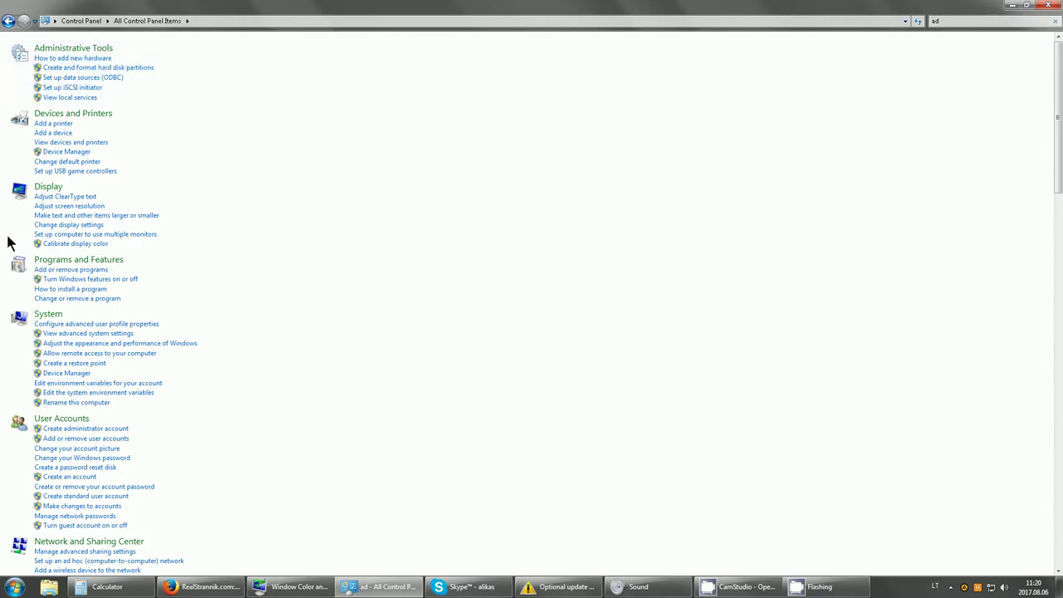
- Extend the Control Panel search to "admins" and on to "adminstaadgdfh", and close the window
click(955, 20)
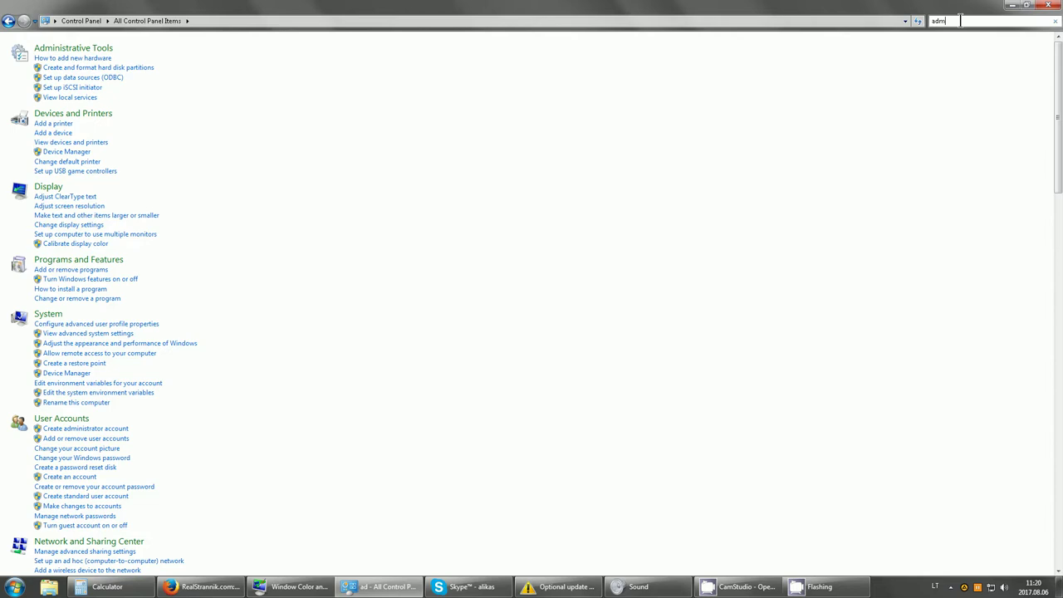
text(mins)
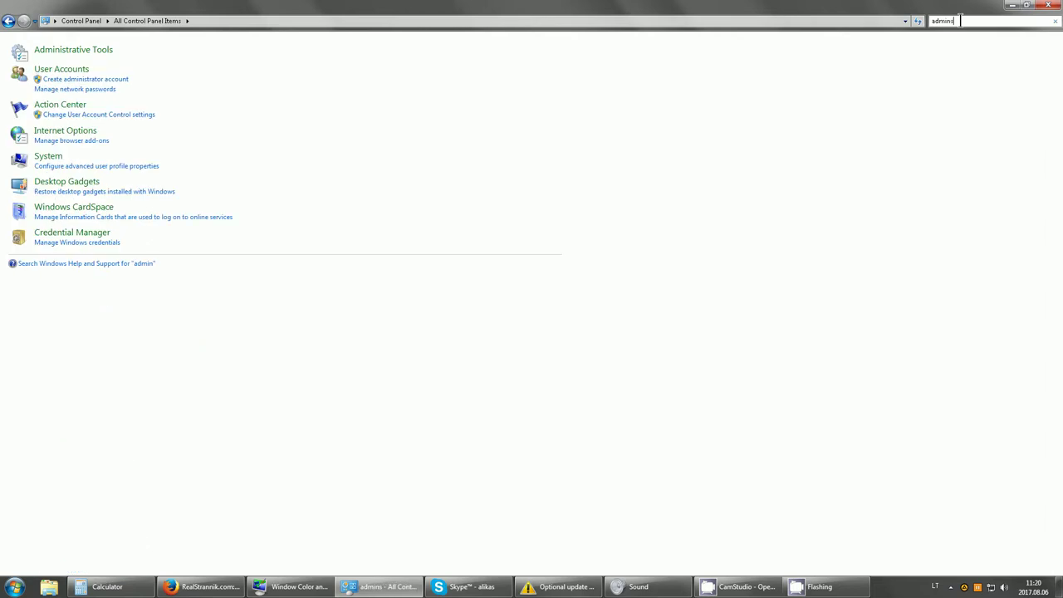
text(taadgdfh)
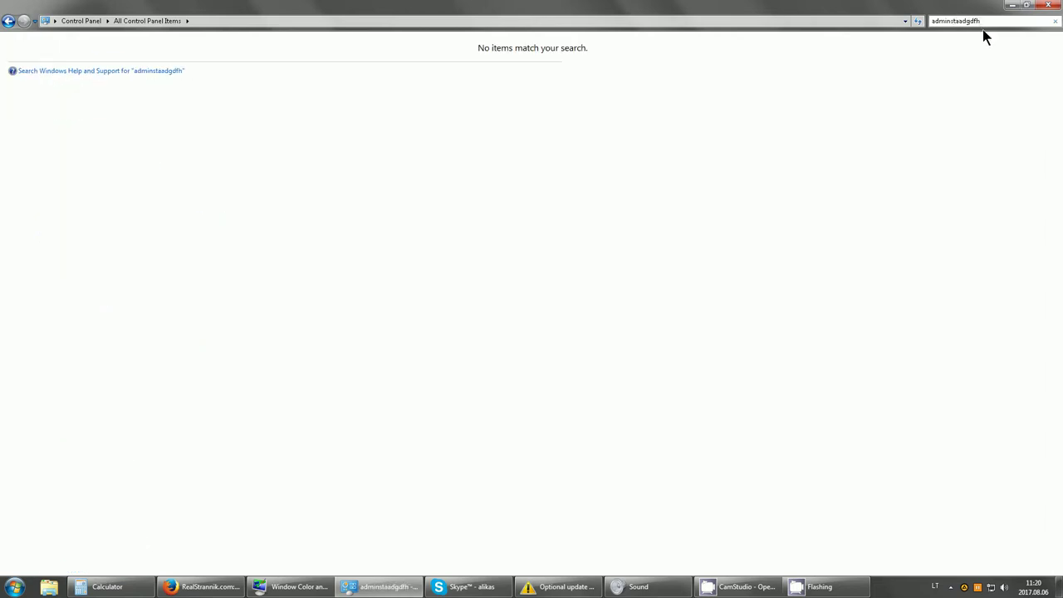
click(1048, 5)
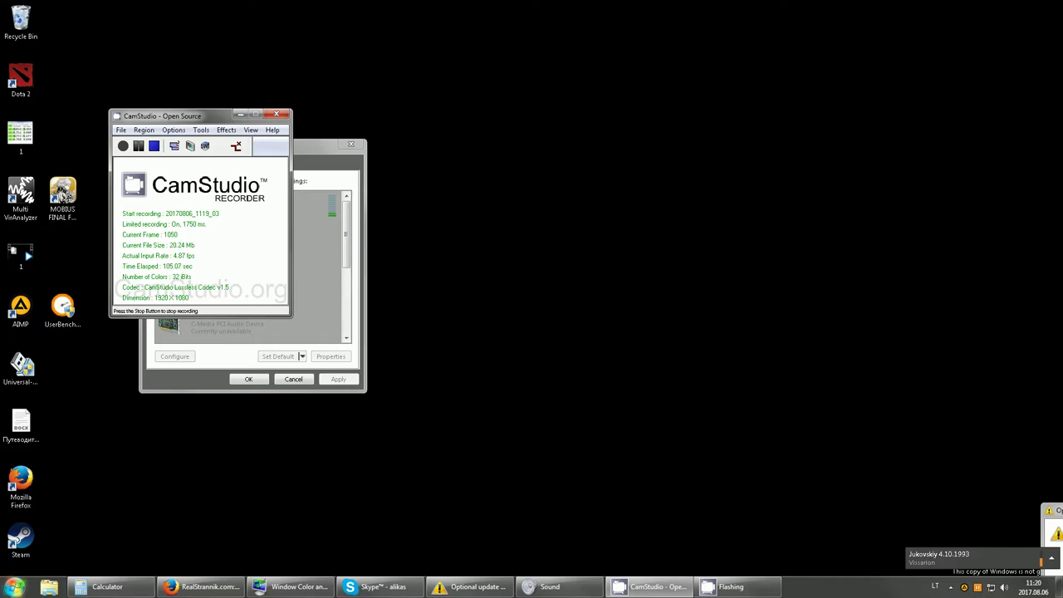
- Reopen the Control Panel, open the Mouse properties, and look through the Wheel and Hardware settings
click(14, 586)
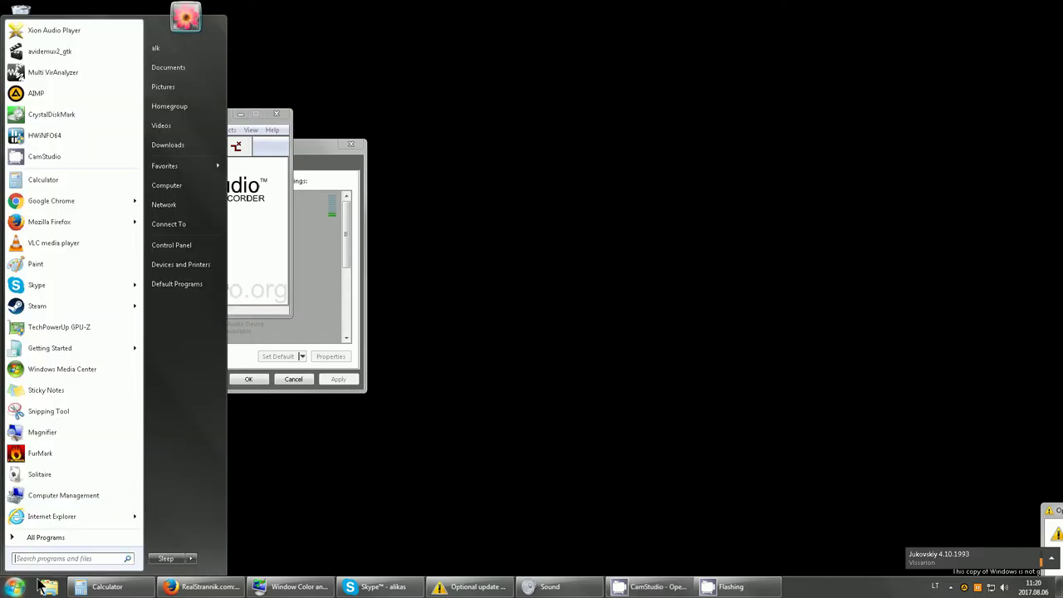
click(183, 245)
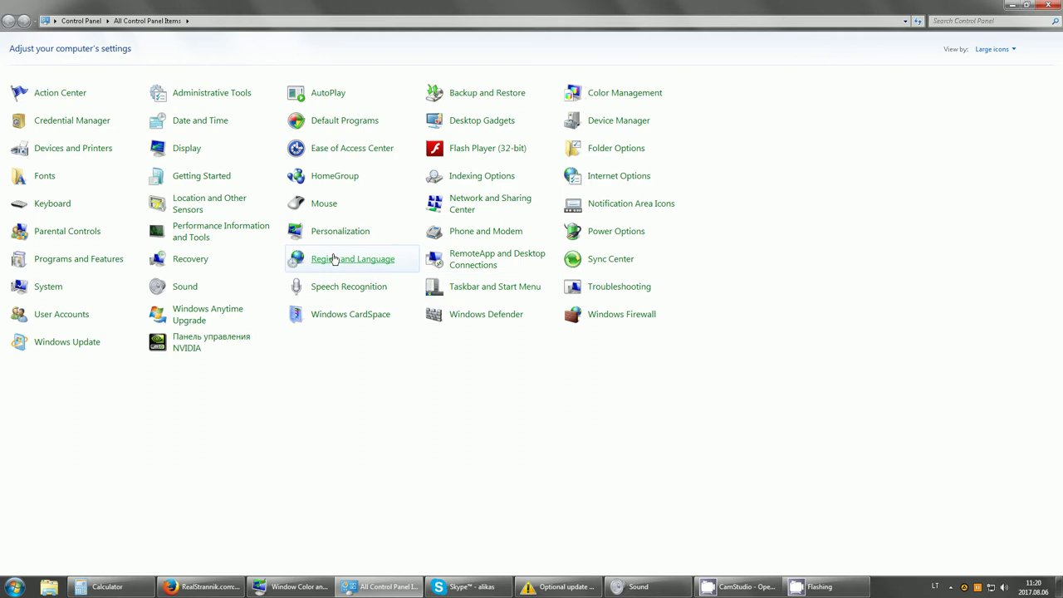
click(320, 206)
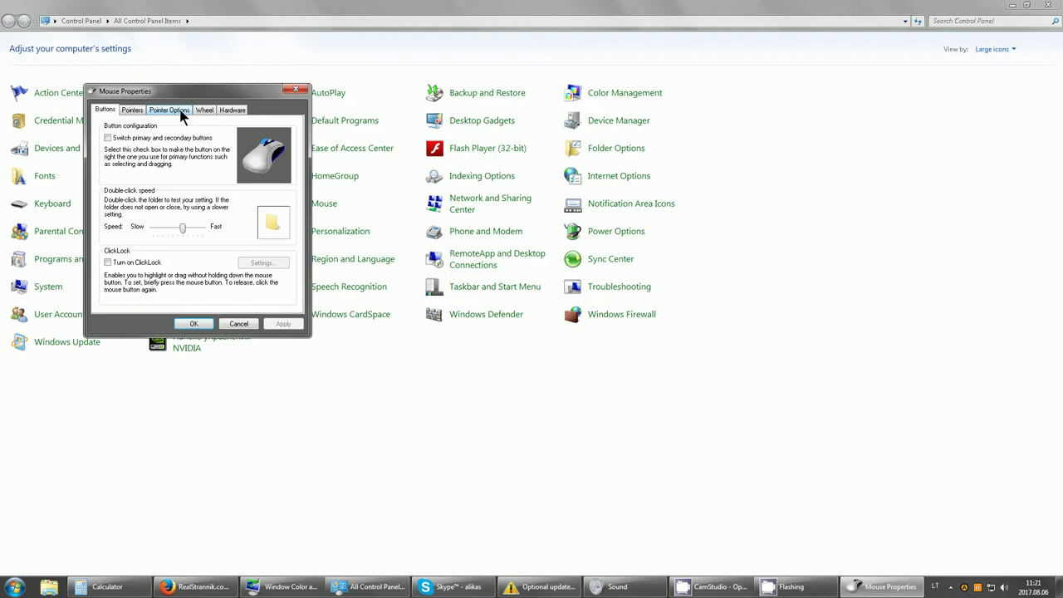
click(239, 111)
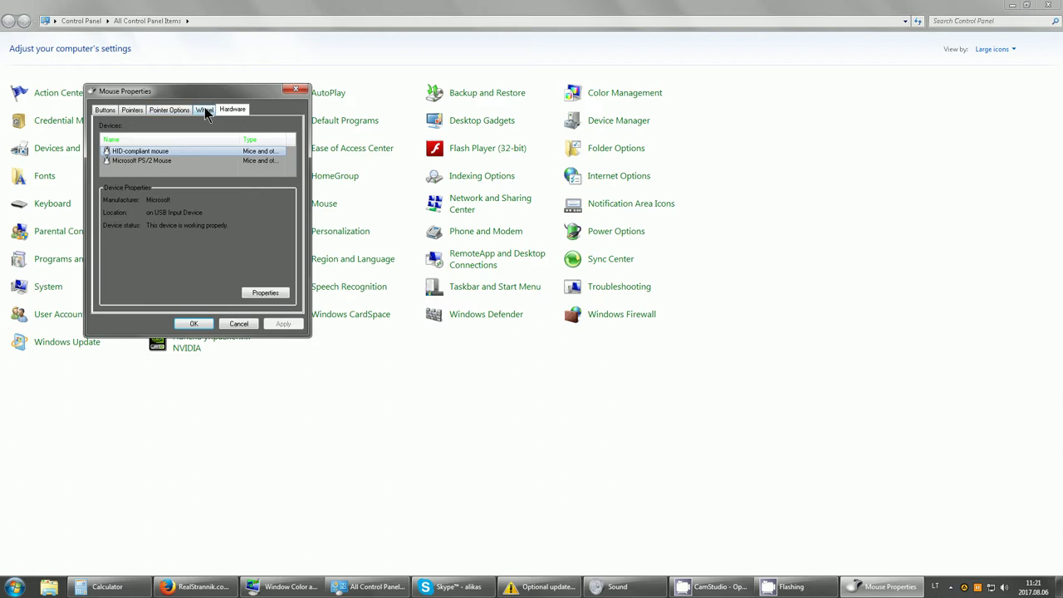
click(204, 112)
click(231, 109)
- Open the HID-compliant mouse's properties and examine its Driver, Details and General information
click(261, 295)
click(149, 152)
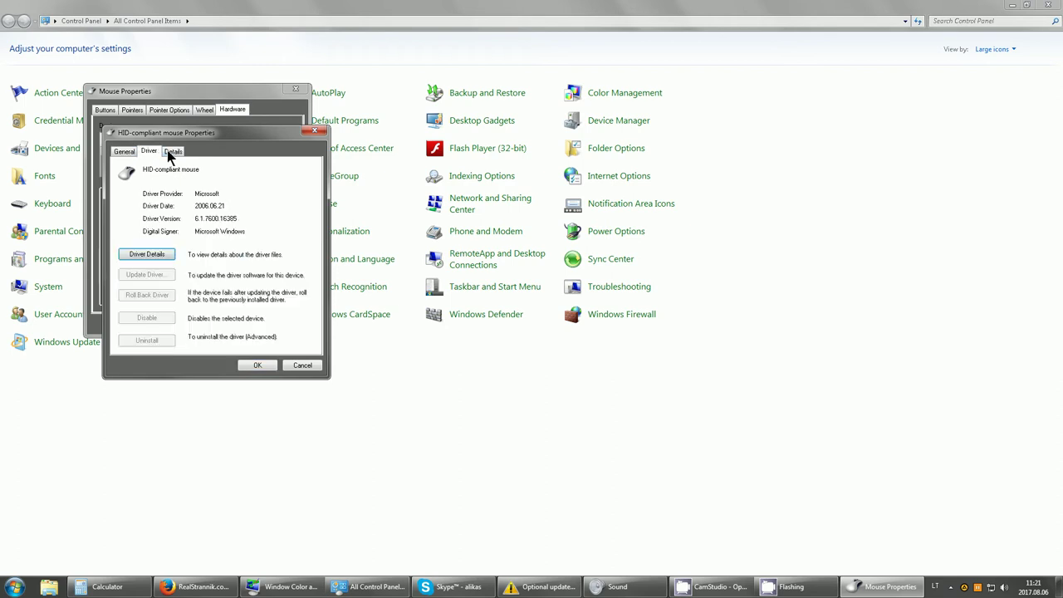
click(172, 152)
click(149, 152)
click(125, 152)
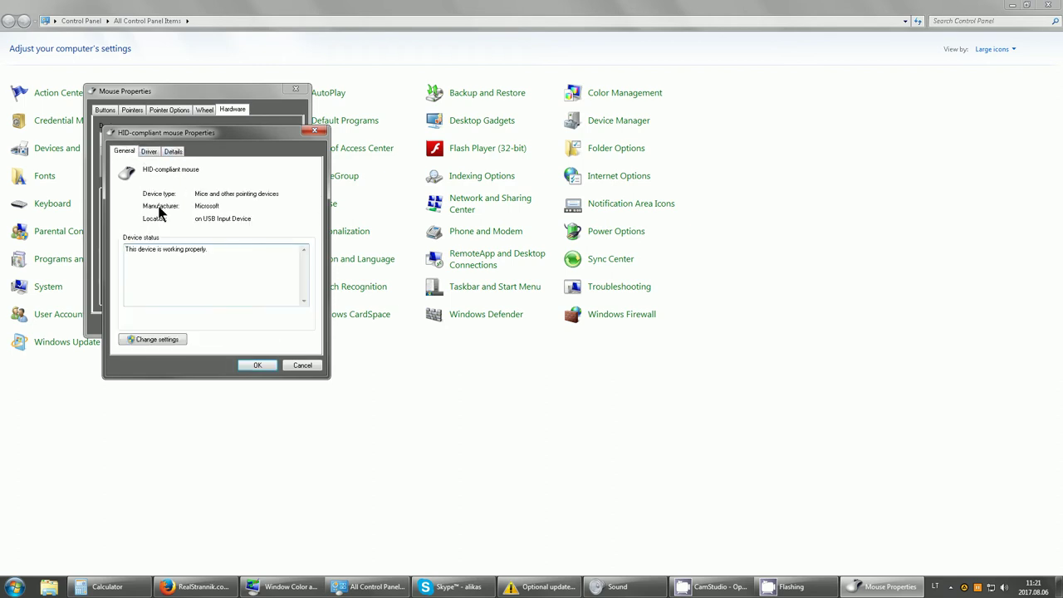
- Open the mouse device's properties for changing settings and go through Driver and Details to its Power Management options
click(154, 342)
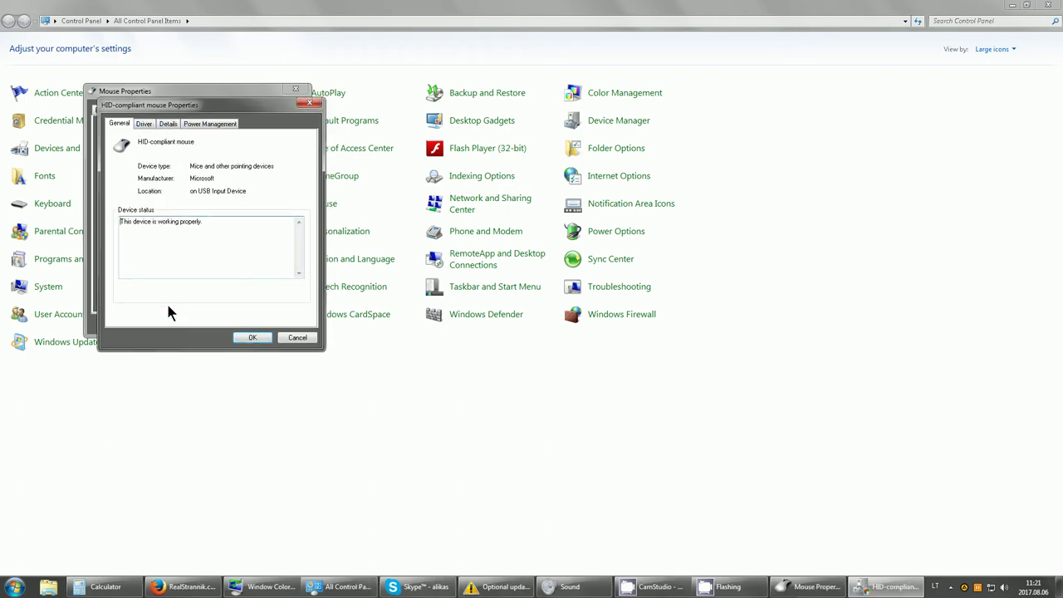
click(143, 124)
click(168, 124)
click(218, 124)
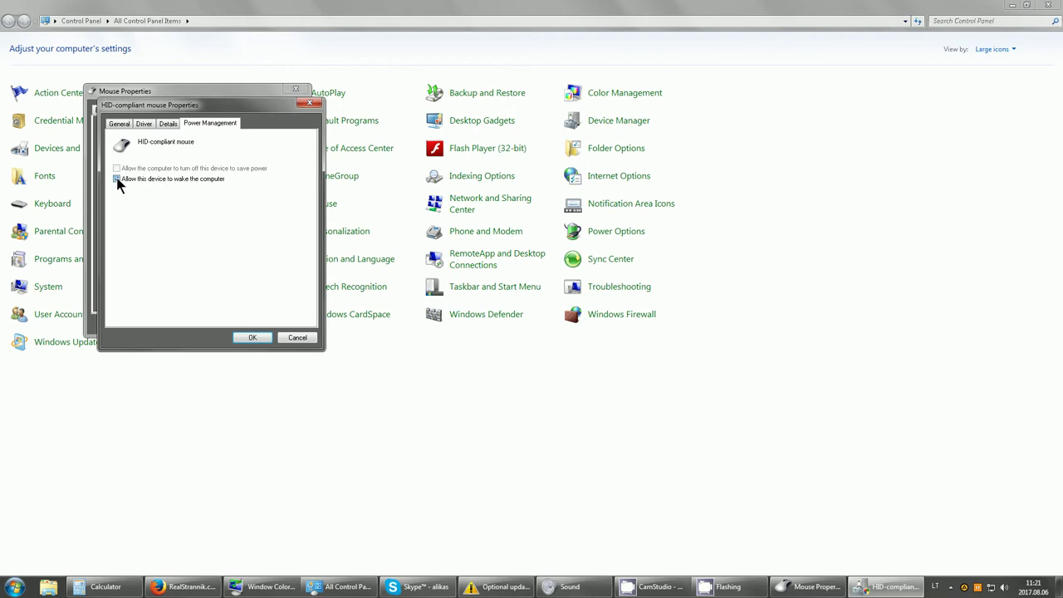
- Confirm the mouse device's properties and cancel Mouse Properties, and check for updates in Windows Update
click(251, 338)
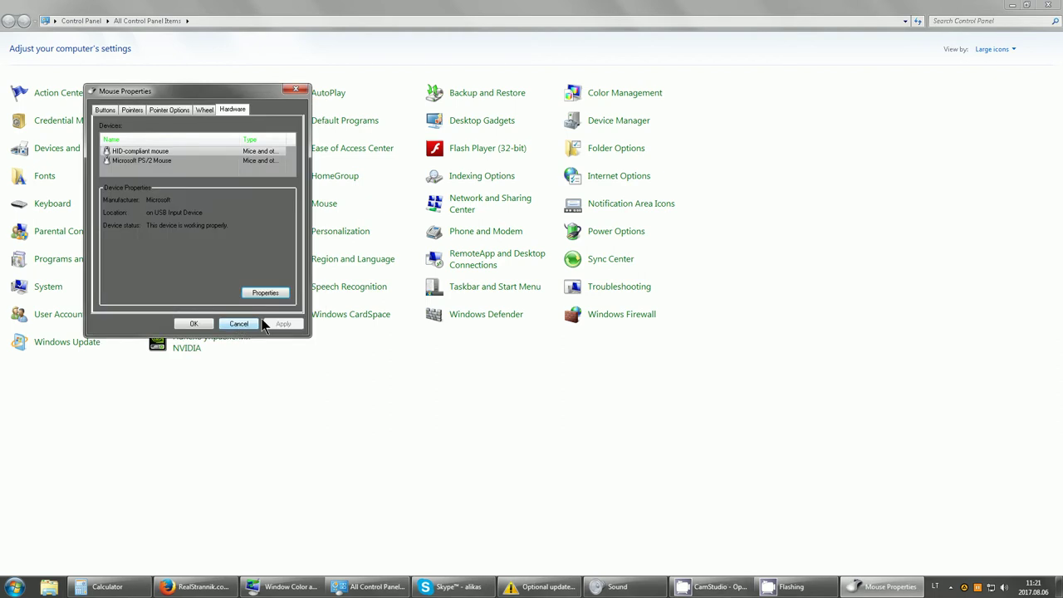
click(236, 324)
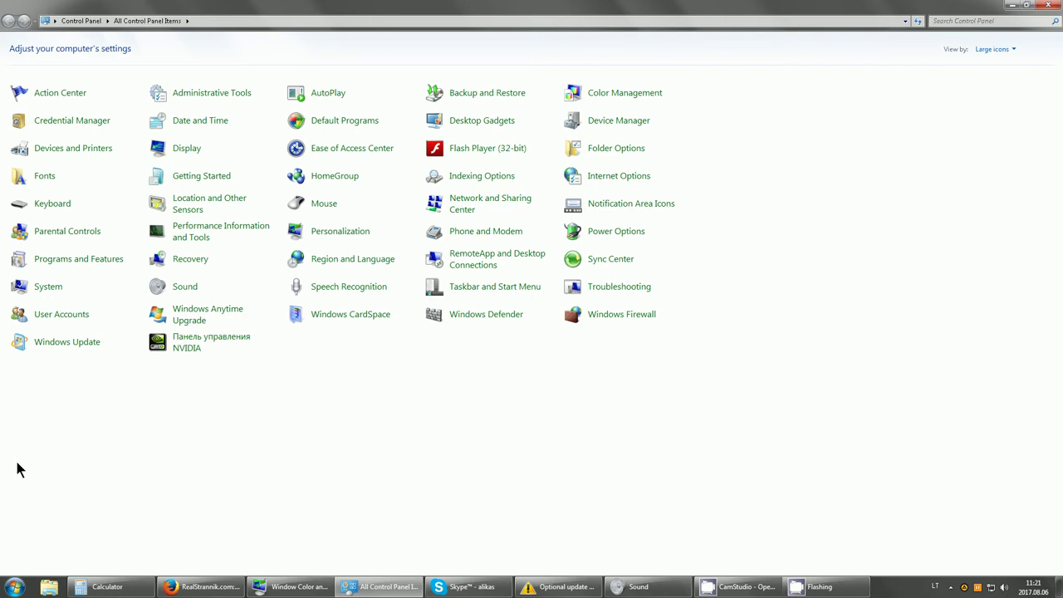
click(47, 347)
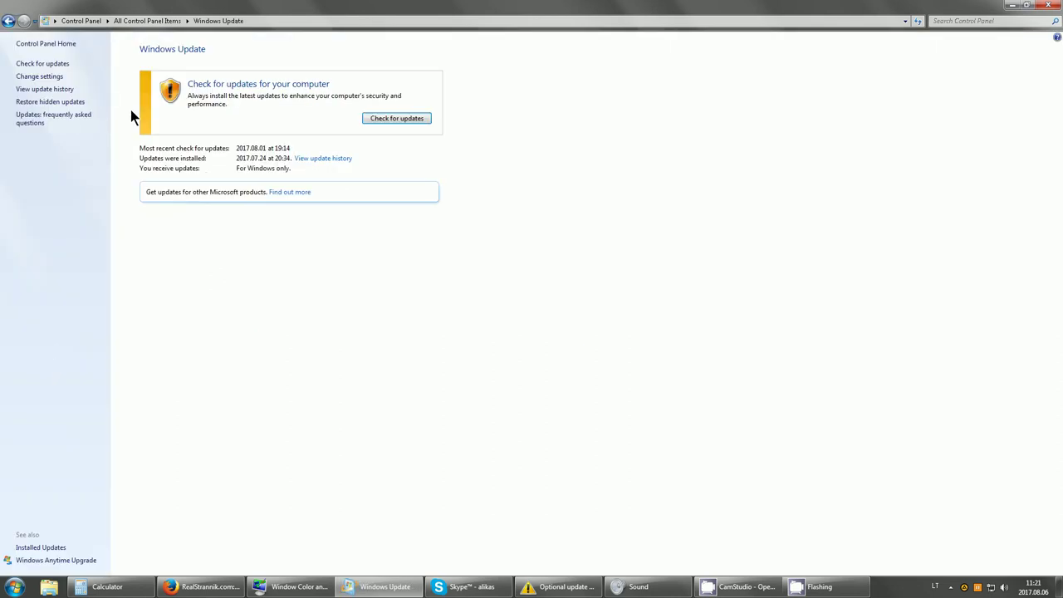
click(402, 120)
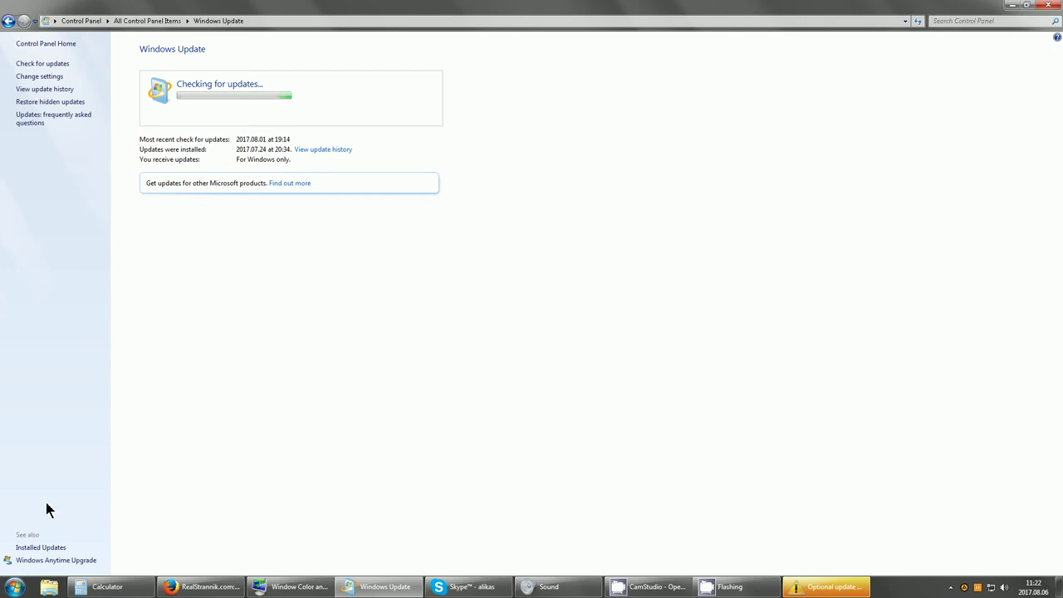
- Reopen the Control Panel, look through the installed programs in Programs and Features, including NVIDIA Drivers and the C-Media driver package, and close the window
click(13, 587)
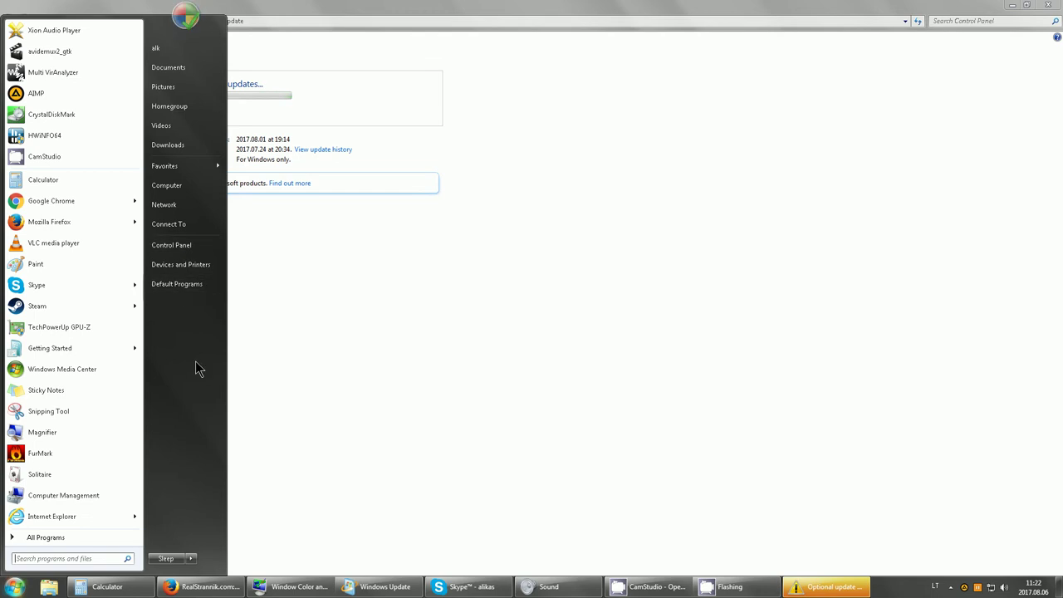
click(190, 246)
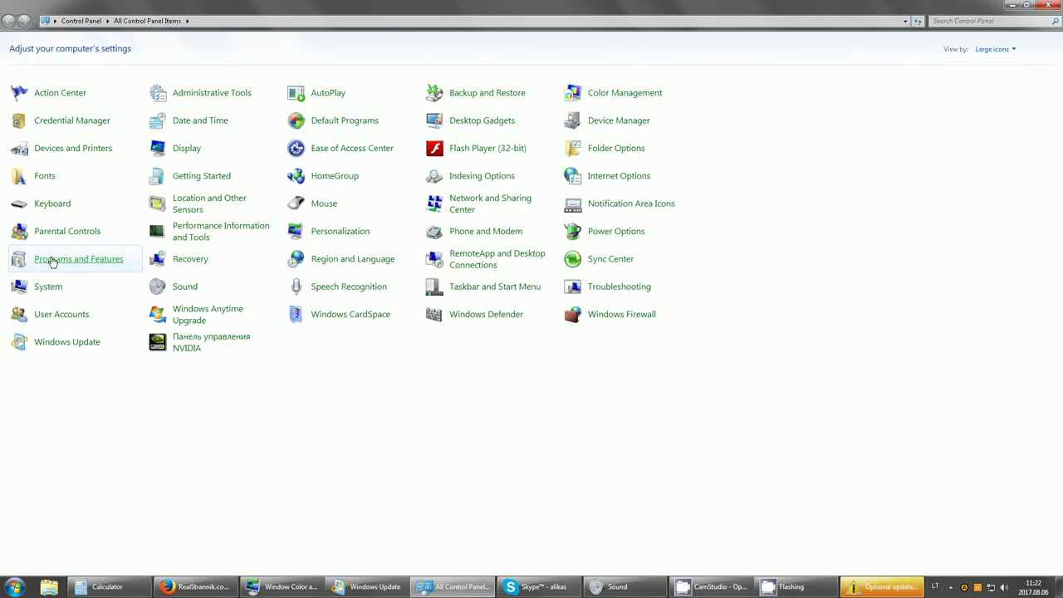
click(84, 263)
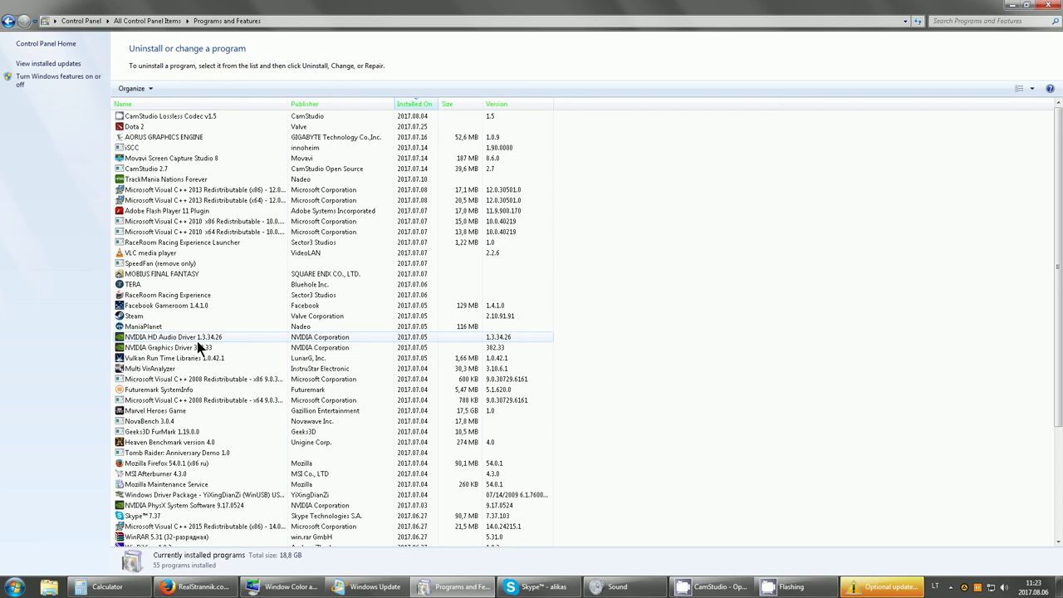
scroll(197, 340, down, 5)
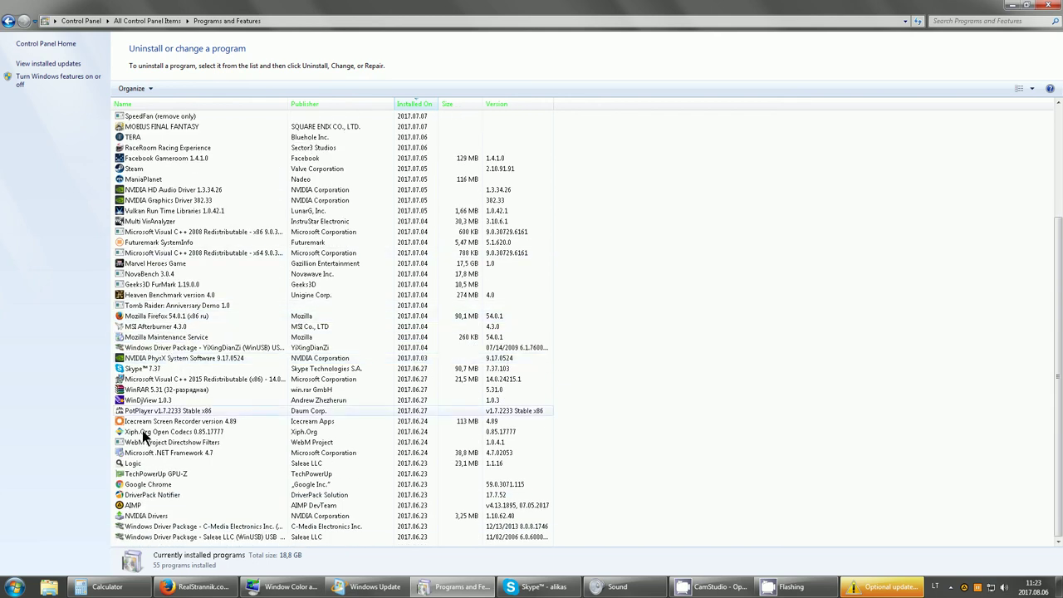
click(150, 534)
click(152, 525)
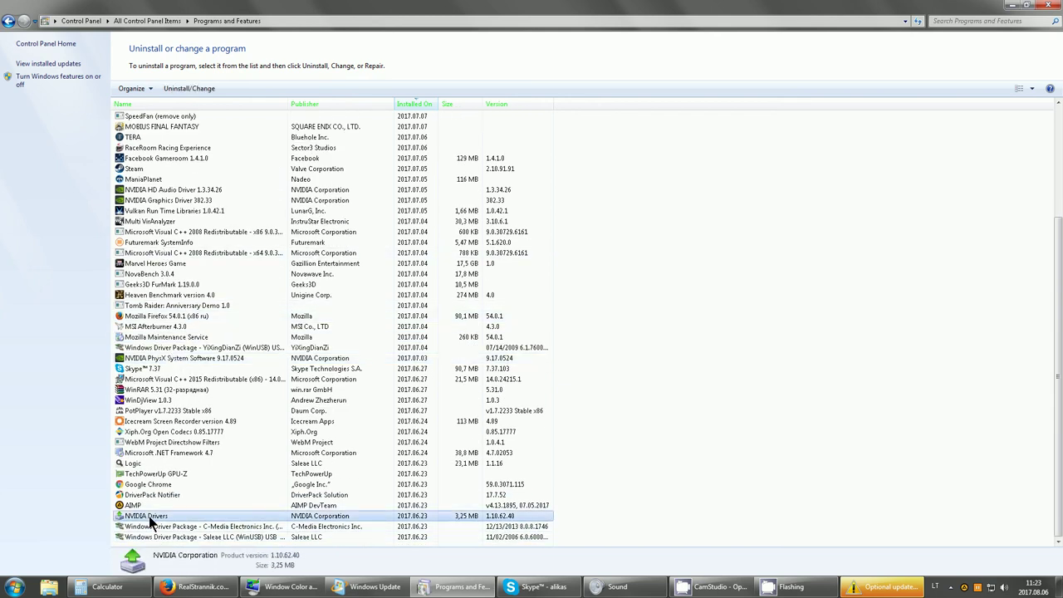
scroll(166, 397, up, 5)
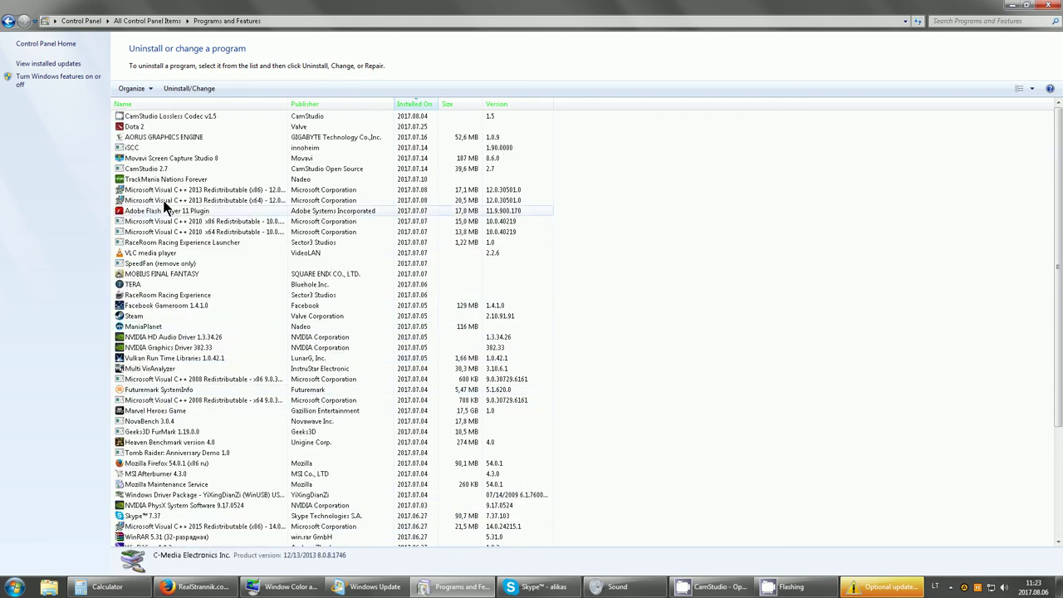
scroll(185, 484, down, 5)
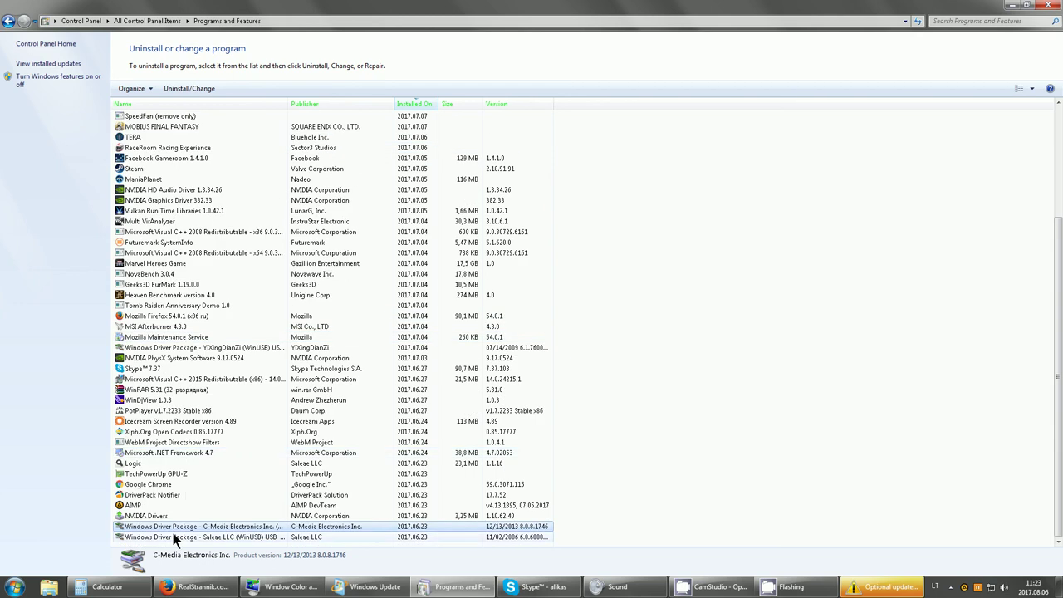
scroll(164, 393, up, 5)
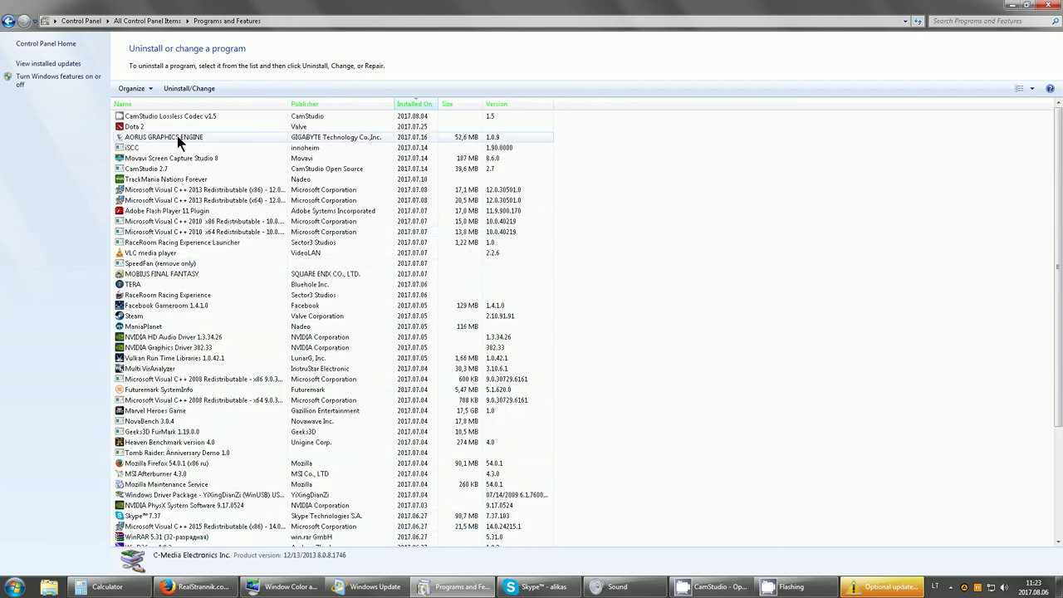
click(1048, 7)
- Open Default Programs and go from there to Programs and Features to look through the installed programs
click(13, 586)
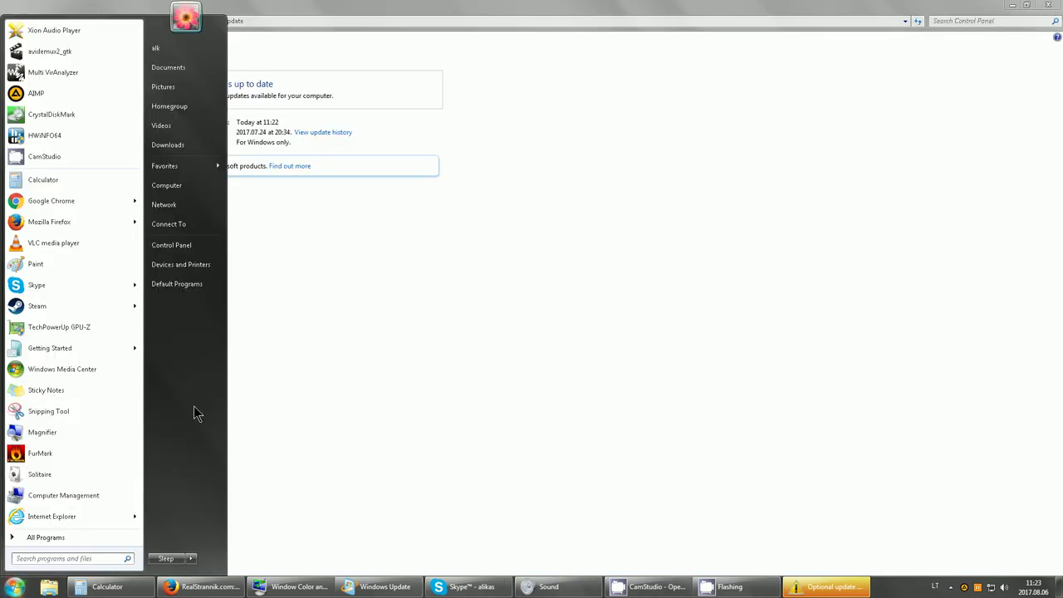
click(173, 285)
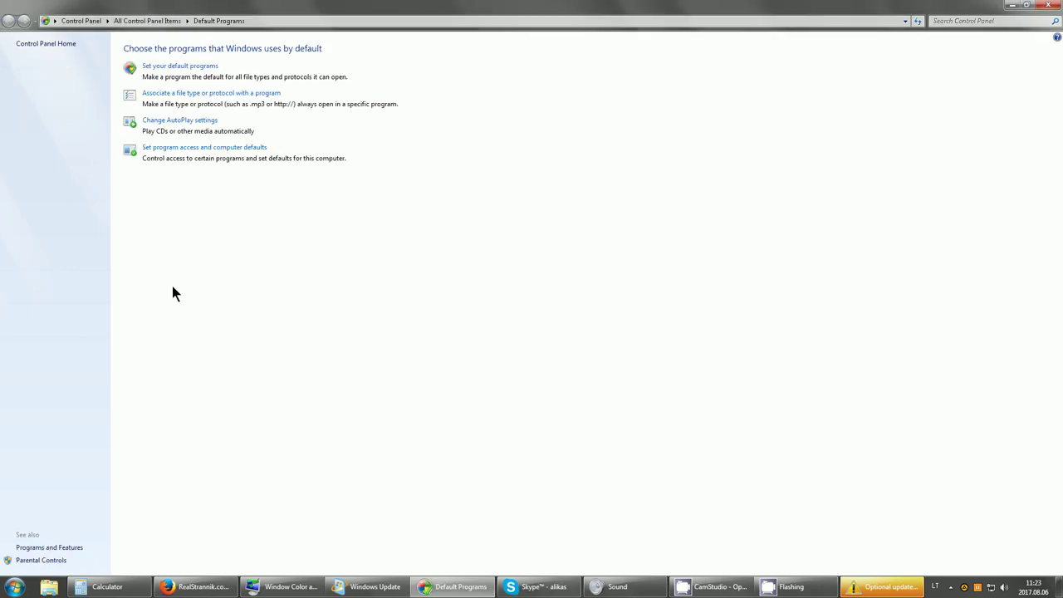
click(49, 548)
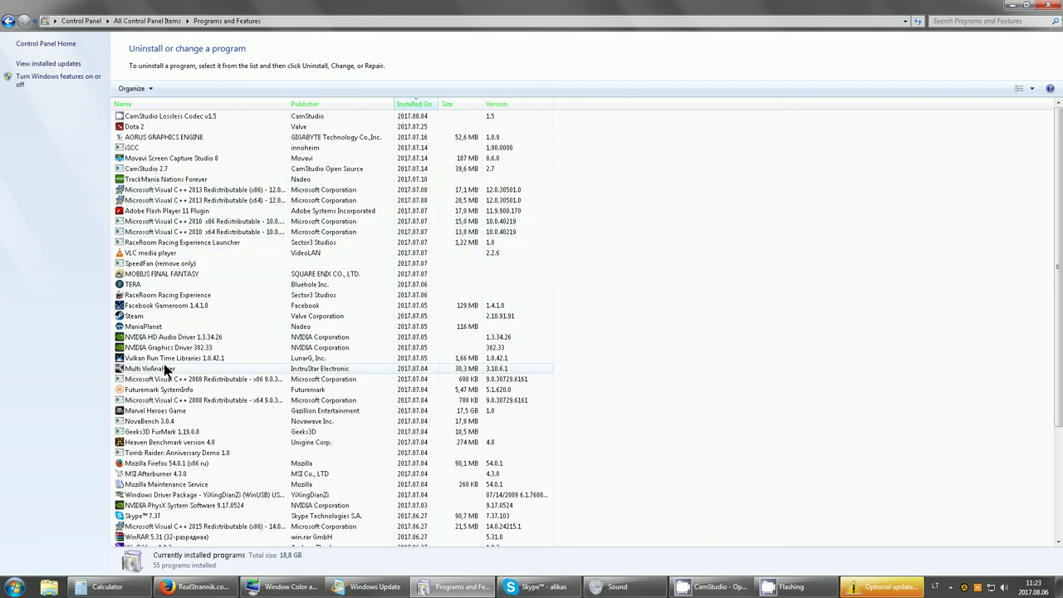
scroll(166, 369, down, 5)
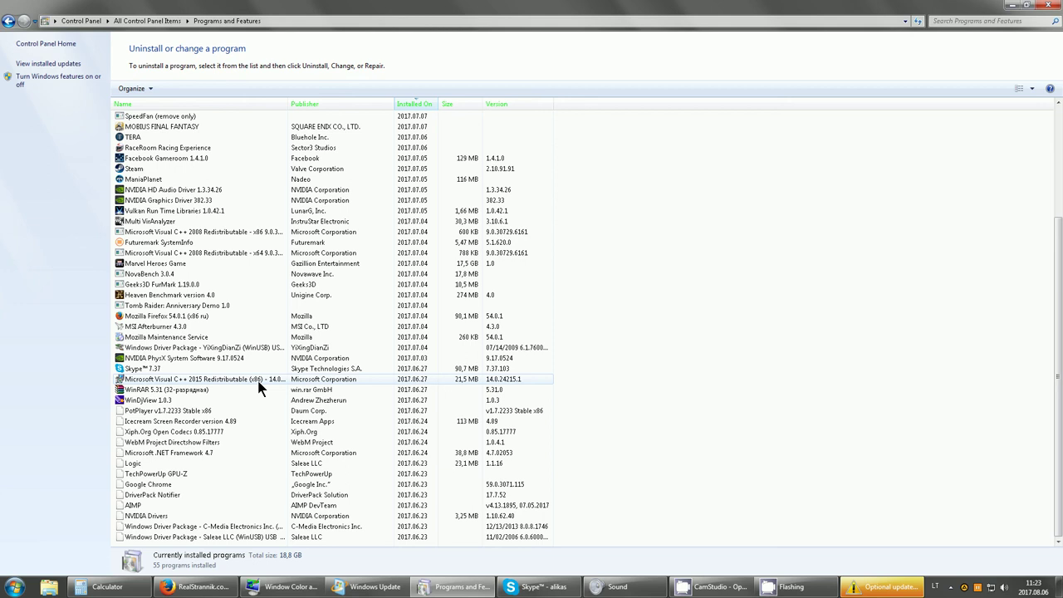
click(712, 587)
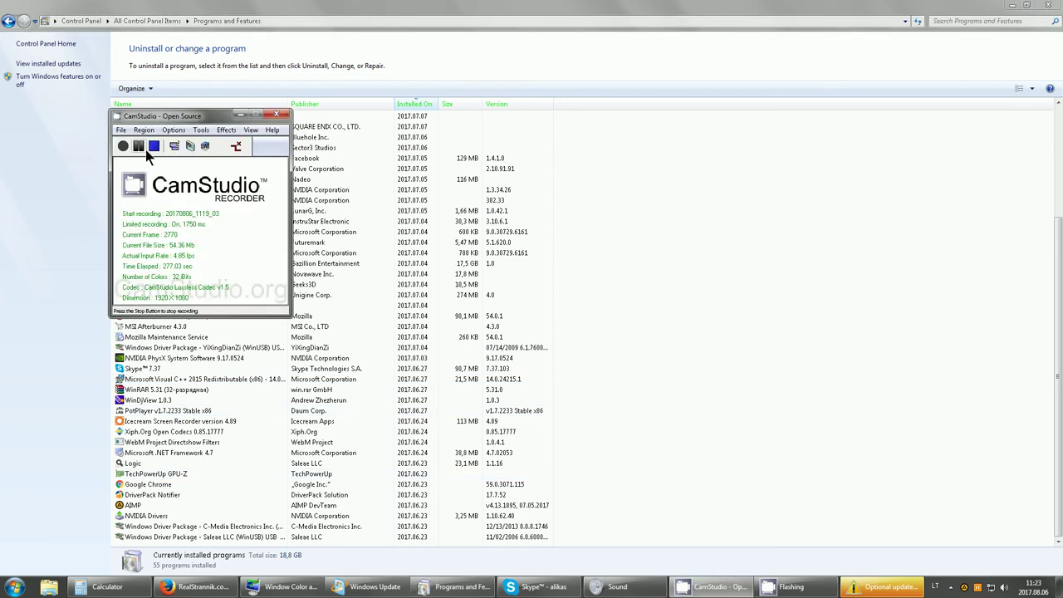